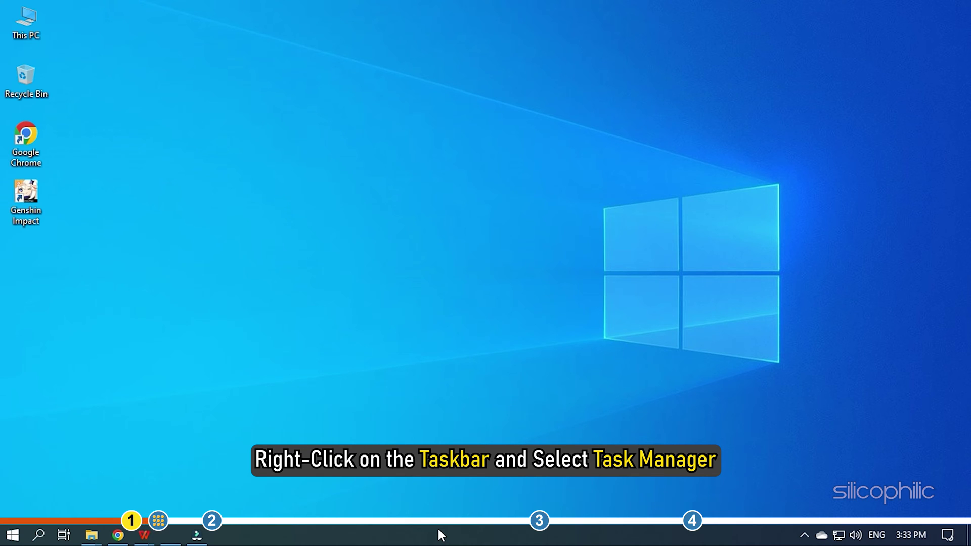
Step: Open Task Manager and end the Genshin Impact task
right_click(438, 530)
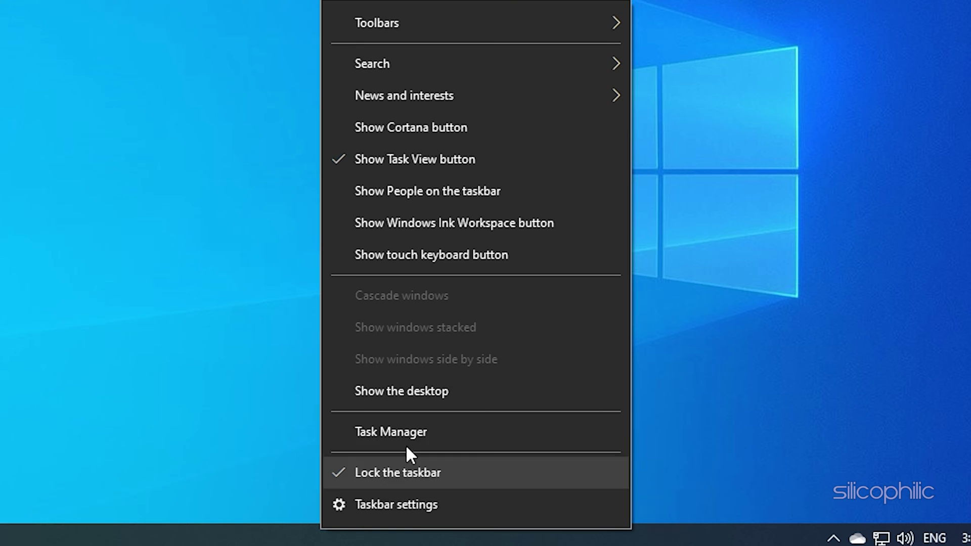
click(464, 431)
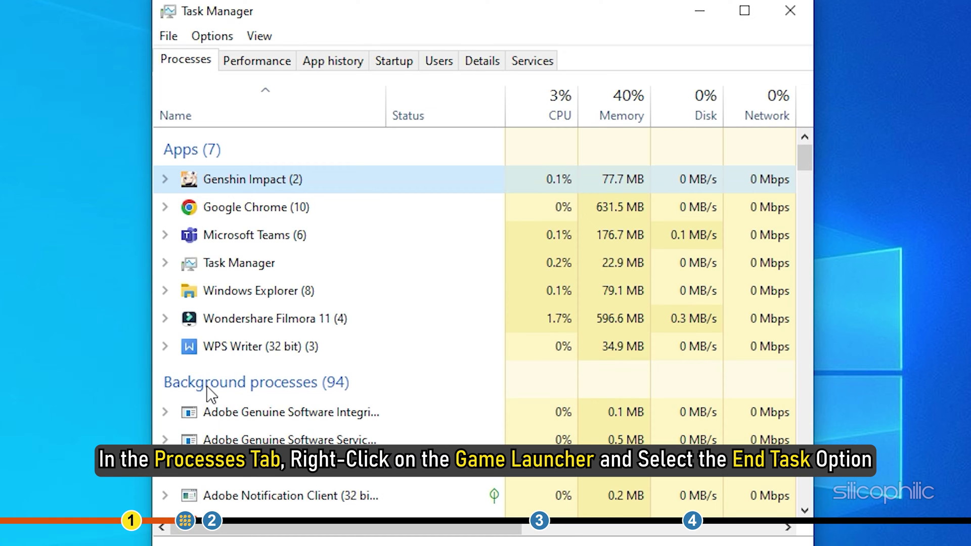
right_click(293, 177)
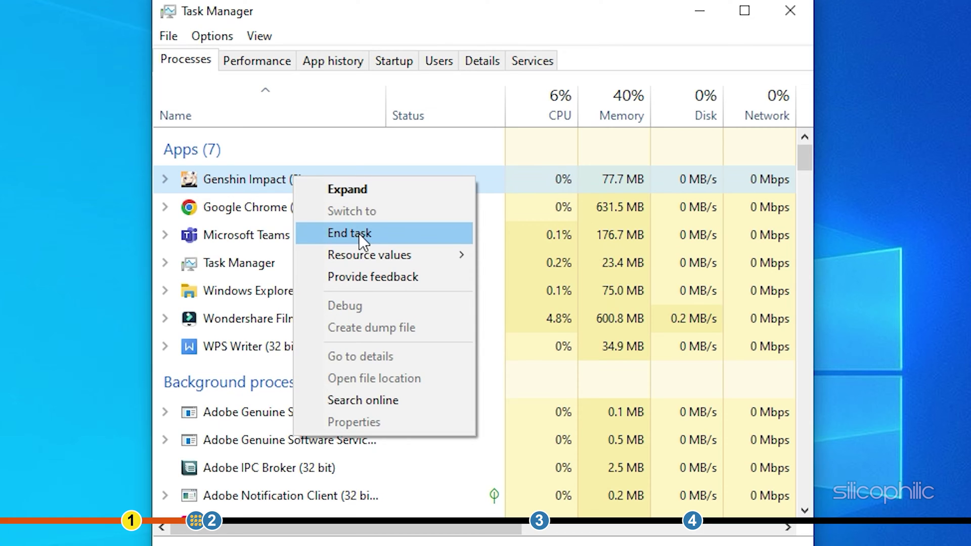
click(420, 238)
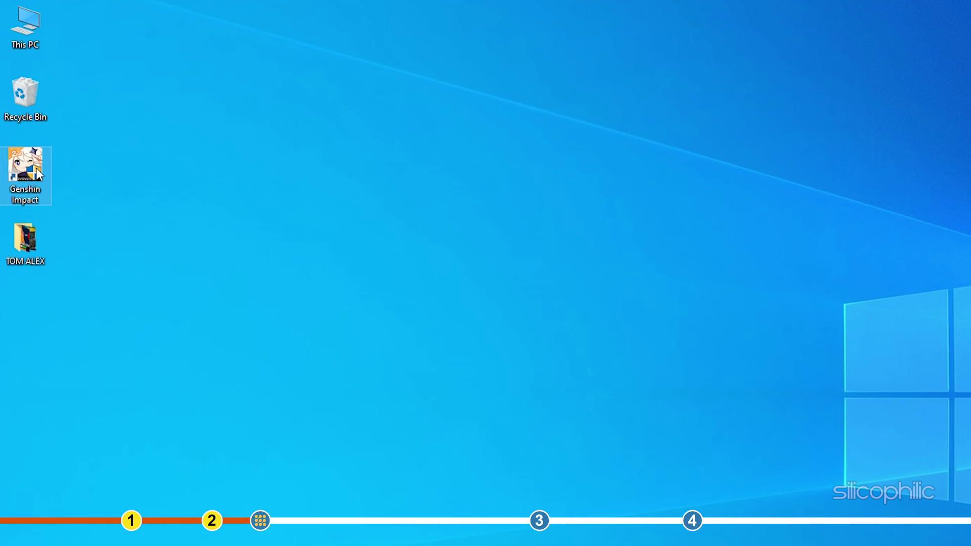
Step: Open the file location of the Genshin Impact desktop shortcut
right_click(27, 121)
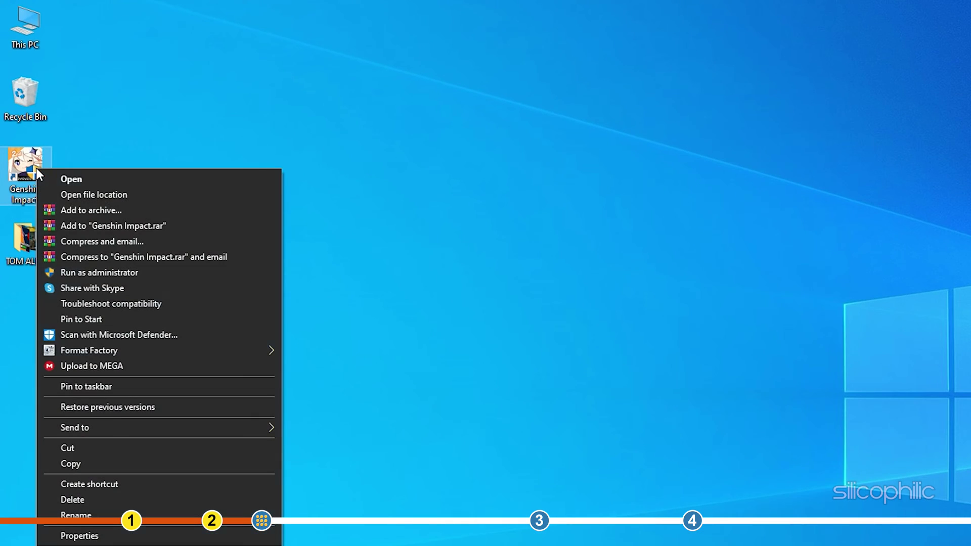
click(127, 194)
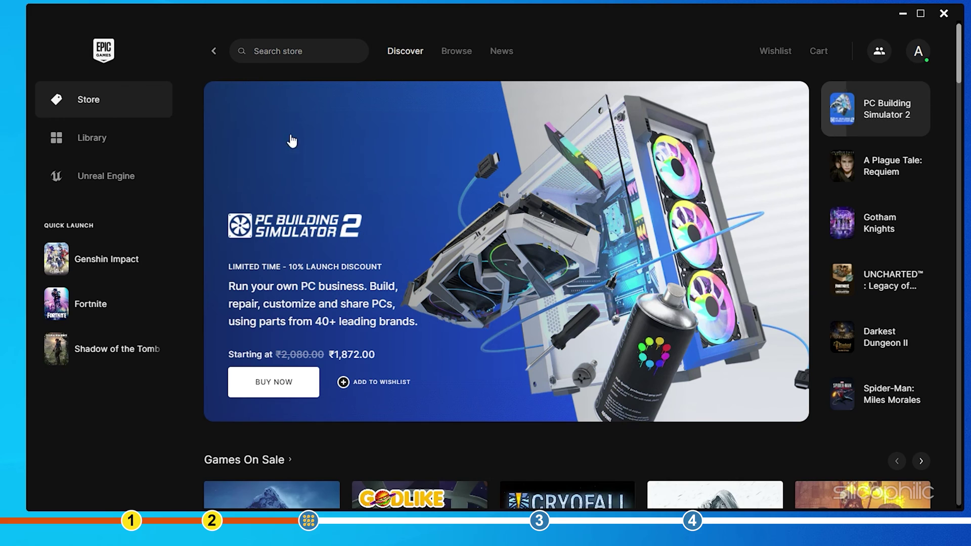
Step: In the Epic Games Launcher, find Genshin Impact in the library and open its management options
click(112, 140)
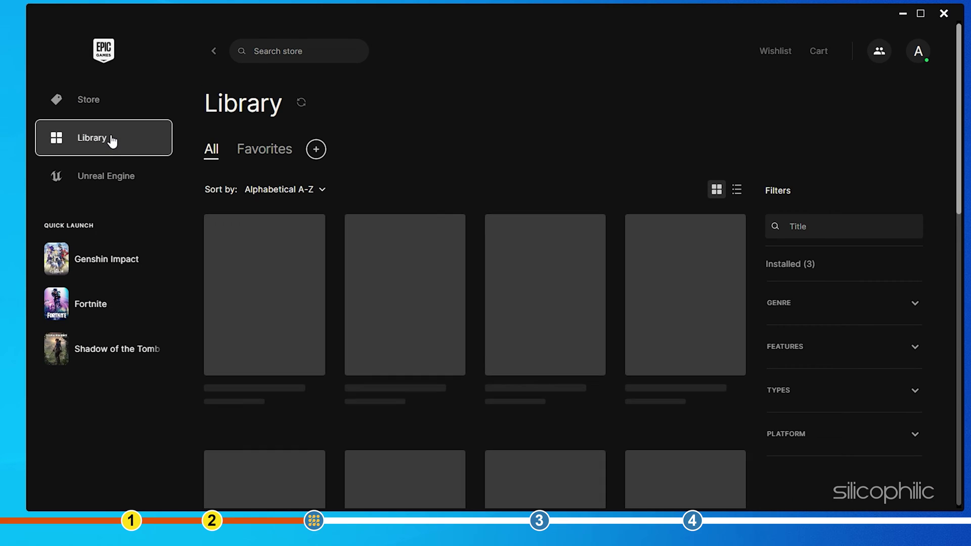
scroll(287, 297, down, 2)
scroll(287, 298, down, 4)
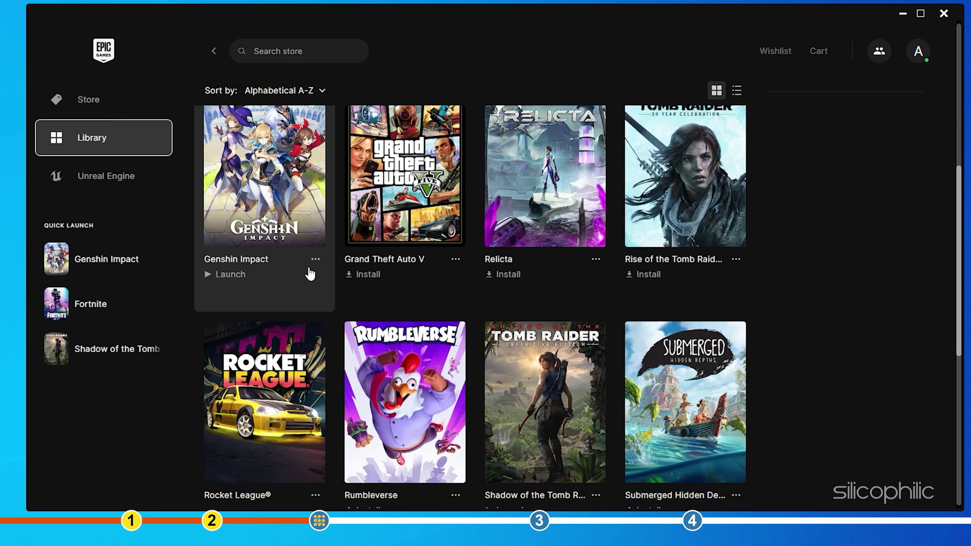
scroll(311, 276, up, 1)
click(315, 320)
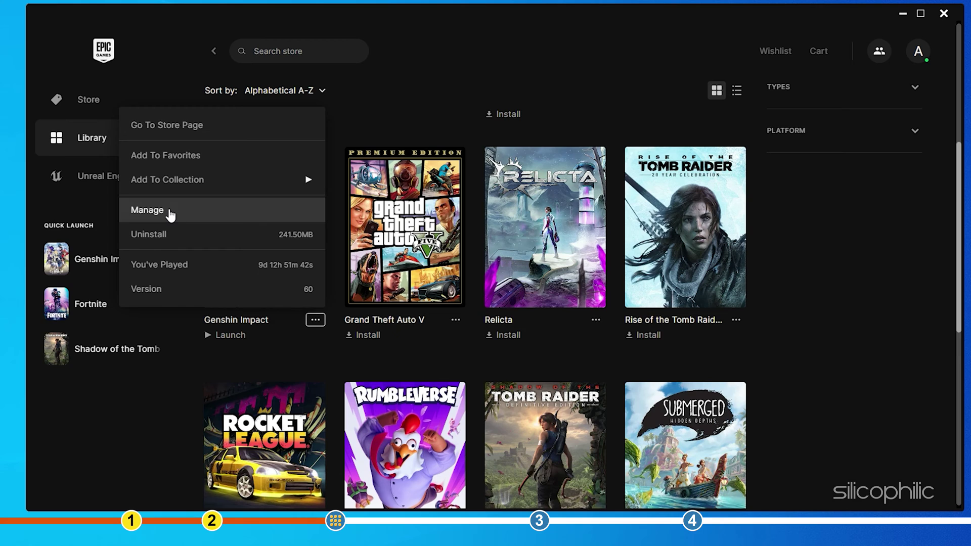
click(168, 211)
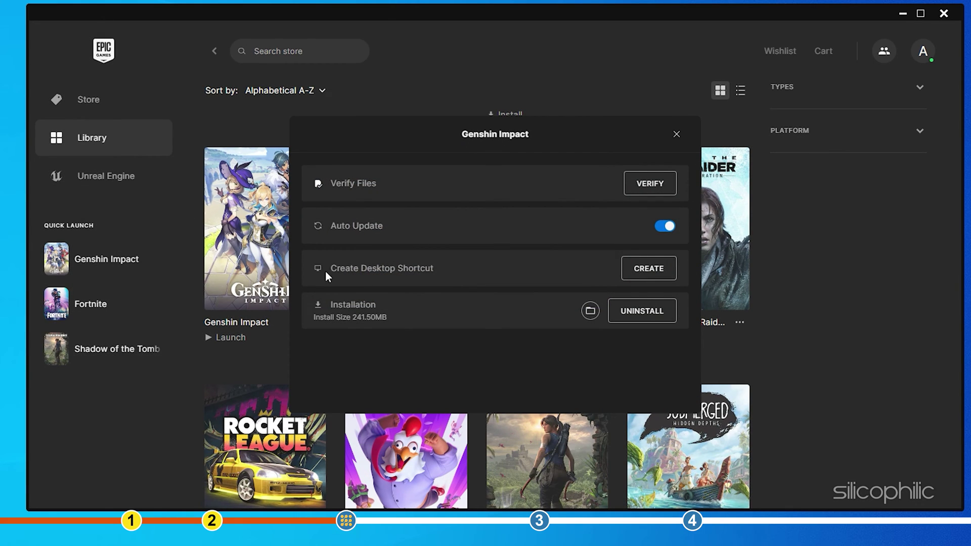
Step: Browse to Genshin Impact's installation folder and open the "Genshin Impact game" folder inside it
click(590, 317)
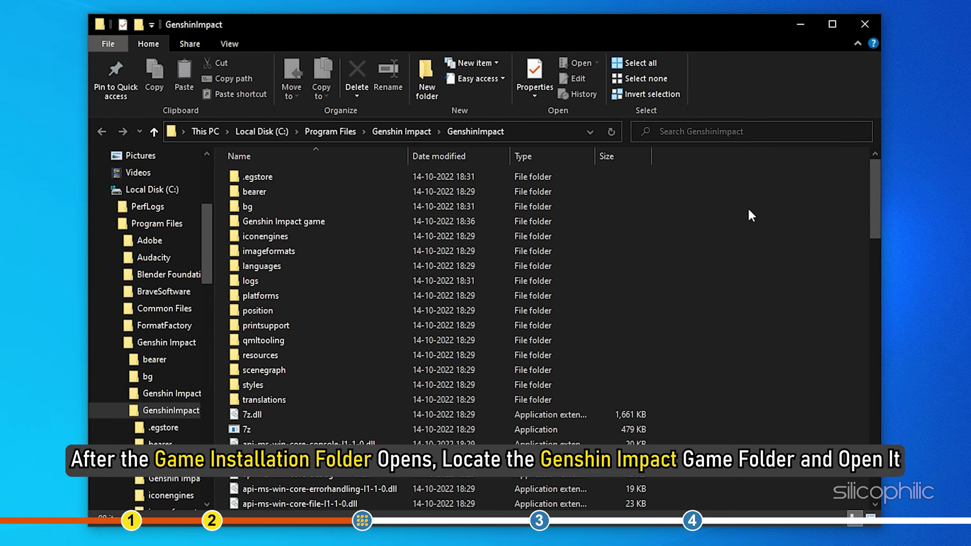
click(327, 223)
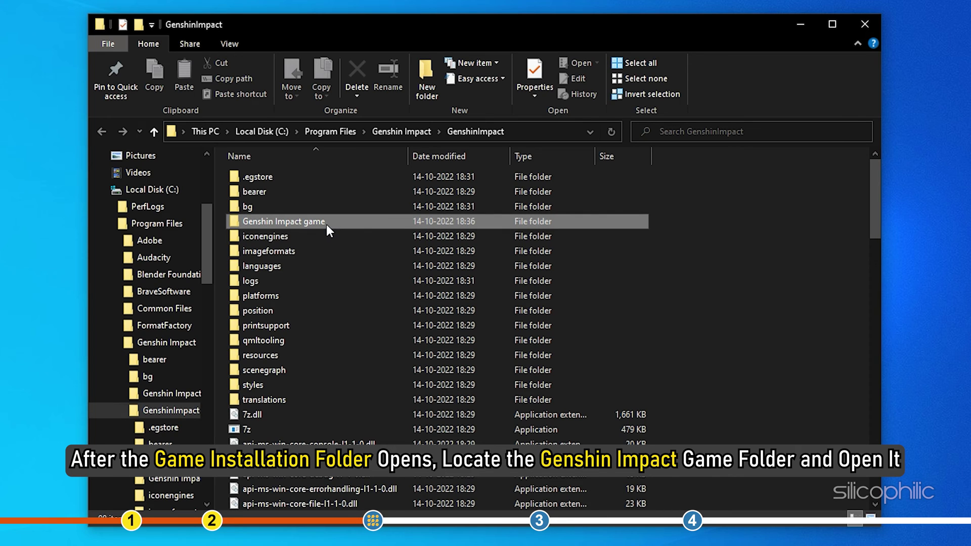
double_click(326, 224)
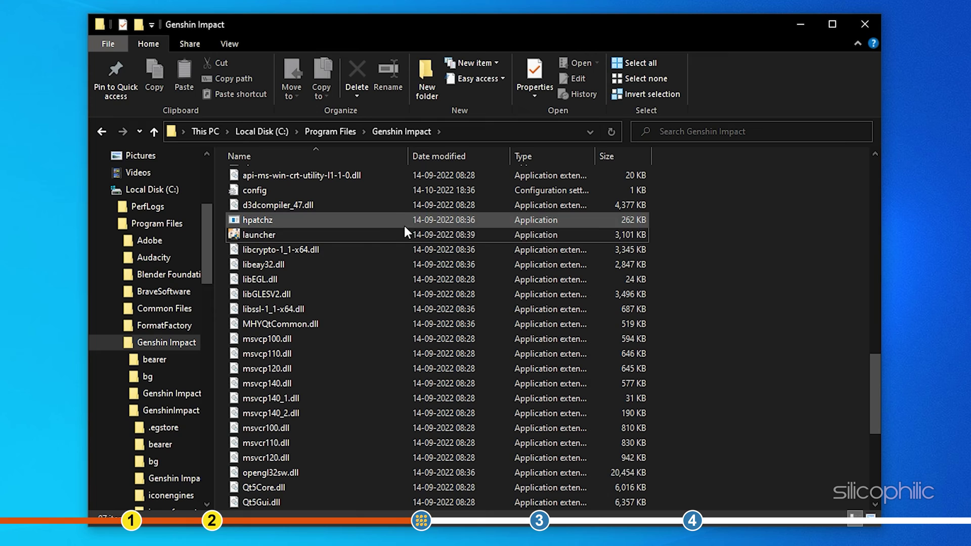
Step: Open the properties of the launcher application in the Genshin Impact folder and display its compatibility settings
click(285, 233)
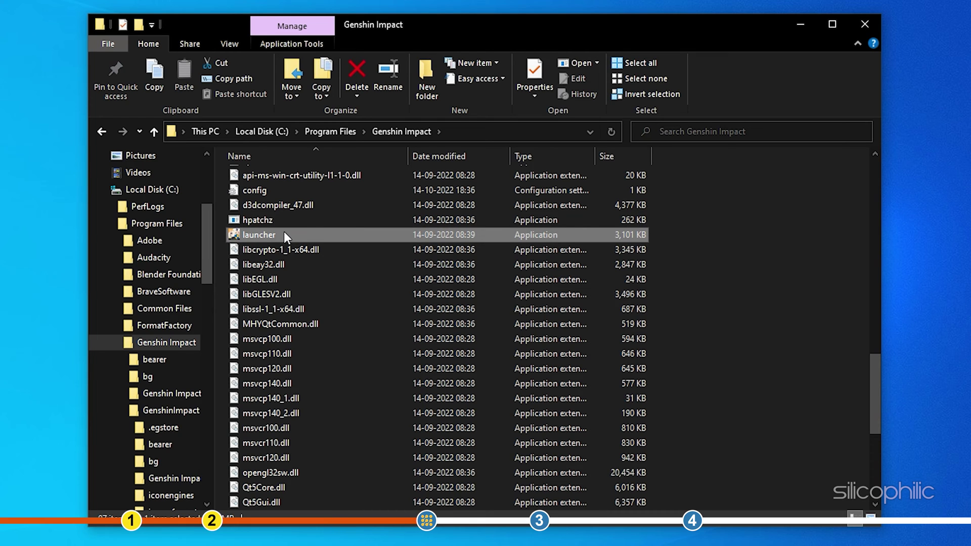
right_click(284, 234)
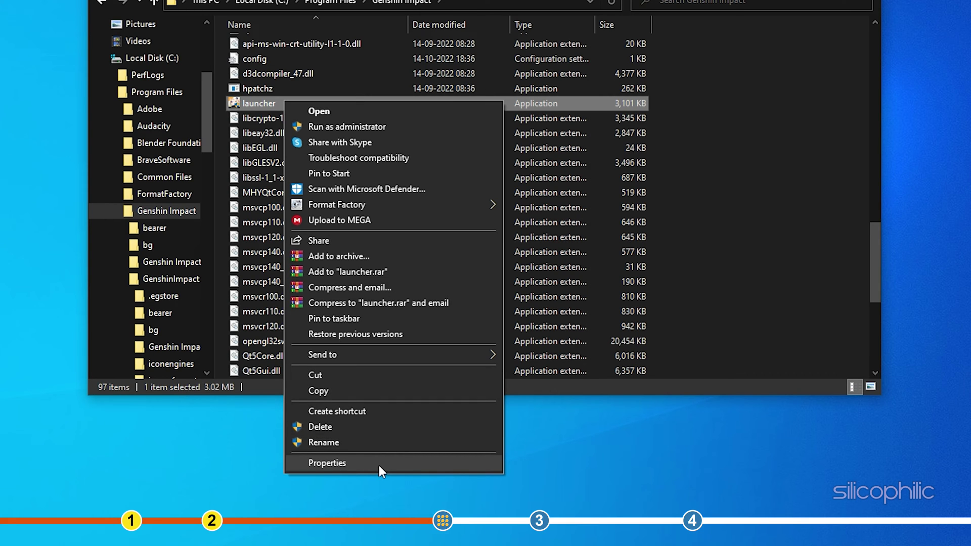
click(379, 463)
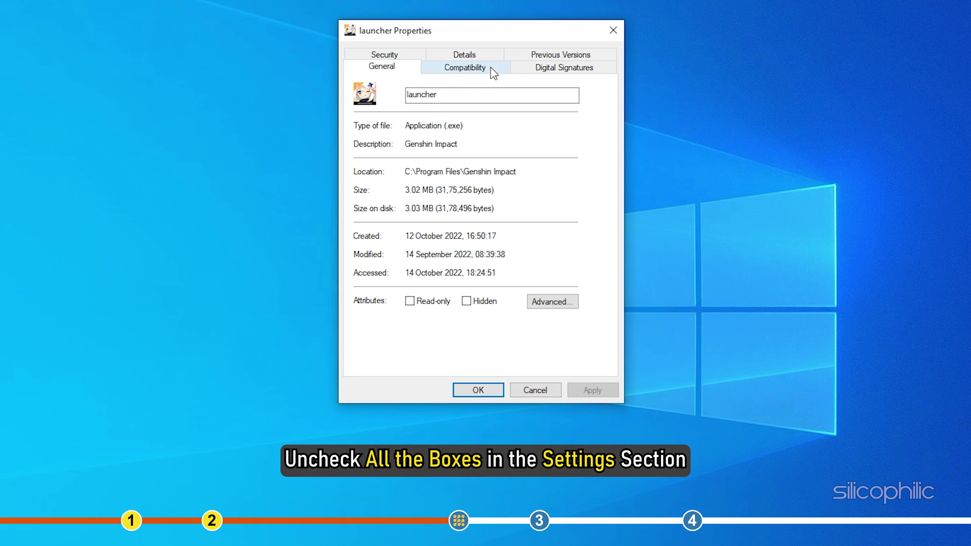
click(491, 70)
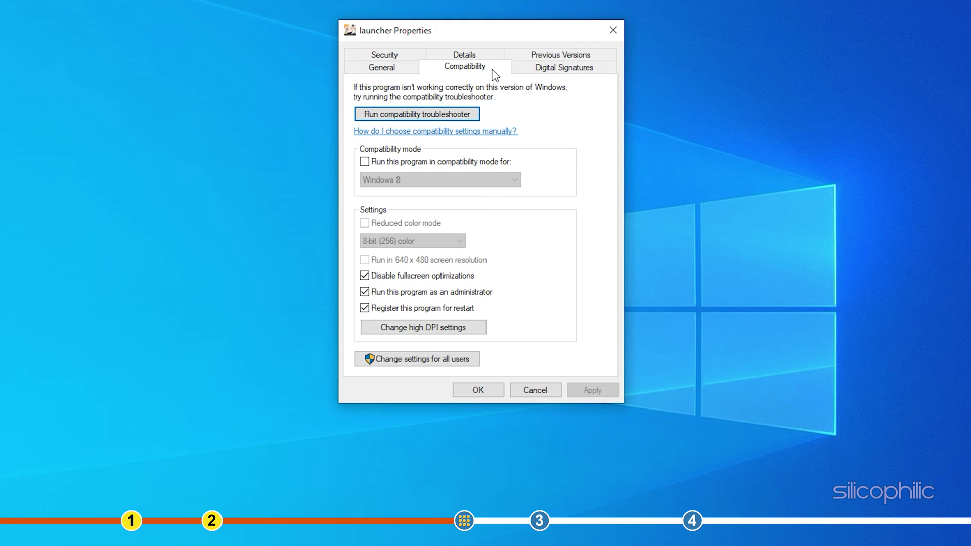
Step: Turn off fullscreen optimization disabling, running as an administrator and registering for restart for the launcher, and apply the changes
click(367, 279)
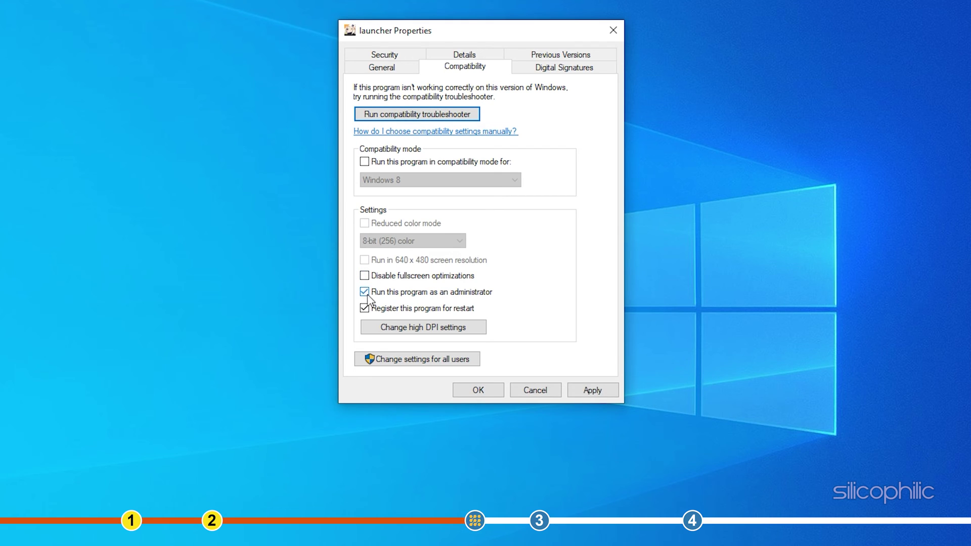
click(366, 294)
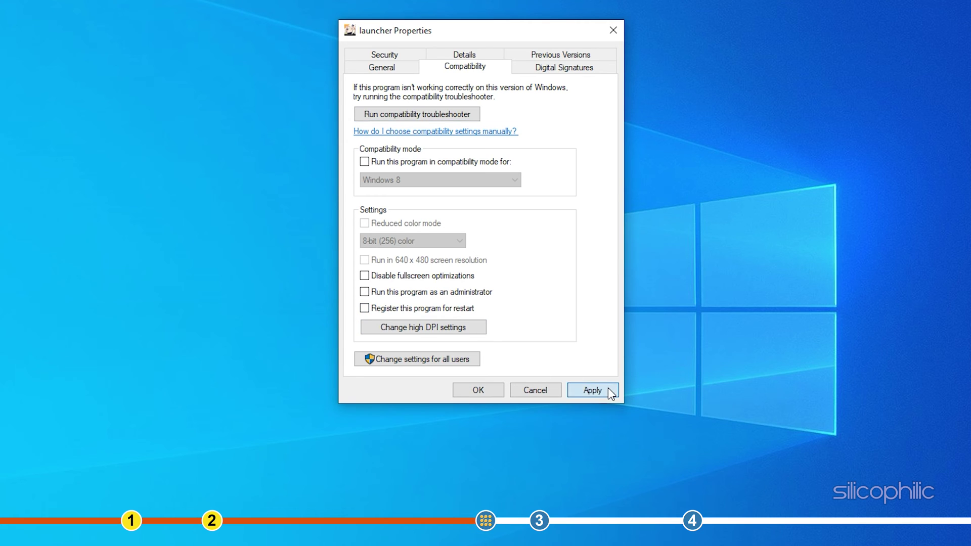
click(592, 390)
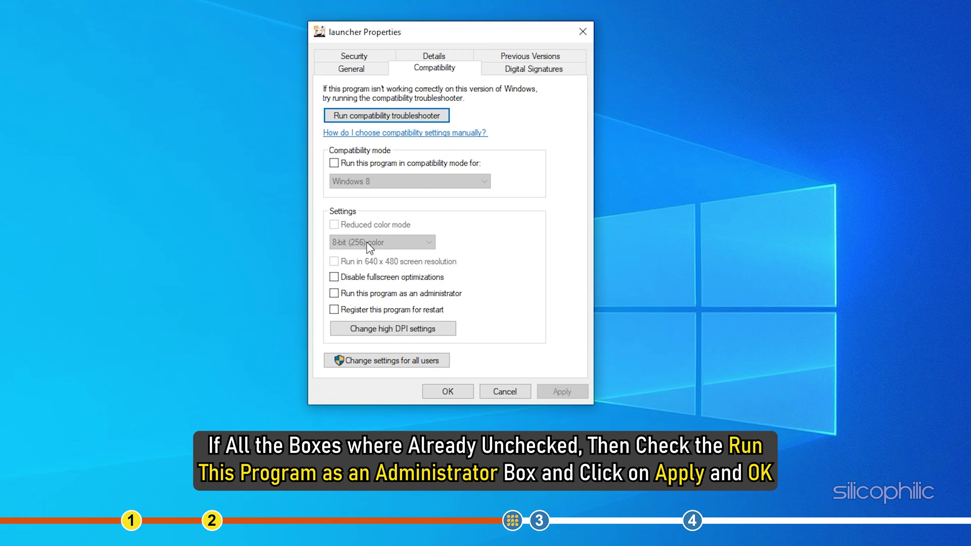
Step: Set the launcher to run as an administrator and apply the change
click(334, 294)
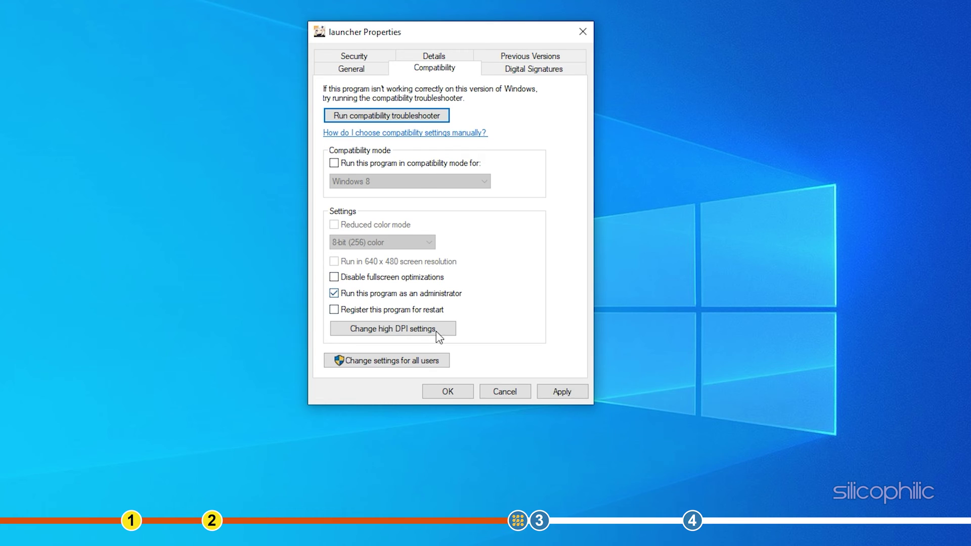
click(572, 397)
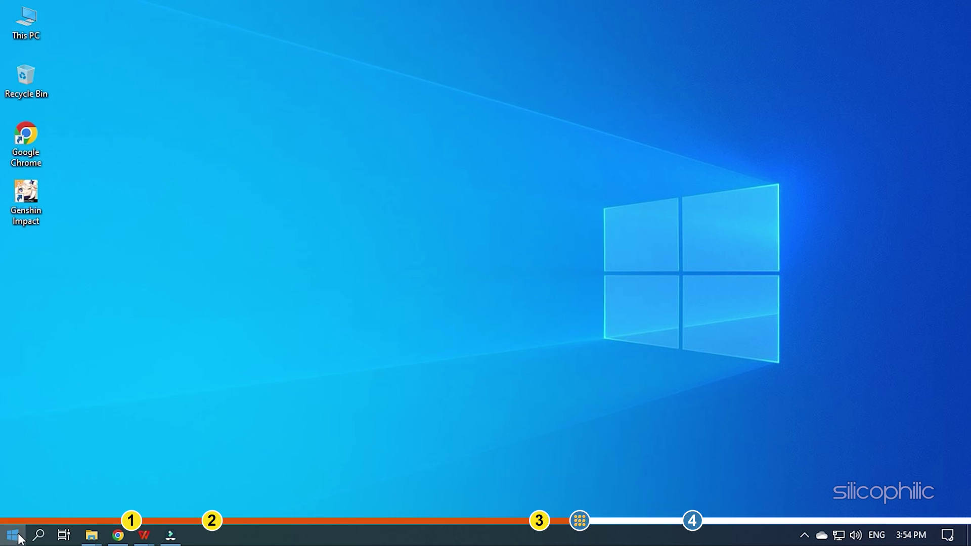
Step: Start the Epic Games Launcher from a system search for "ep" and open Genshin Impact's Manage options from the library
click(13, 534)
text(ep)
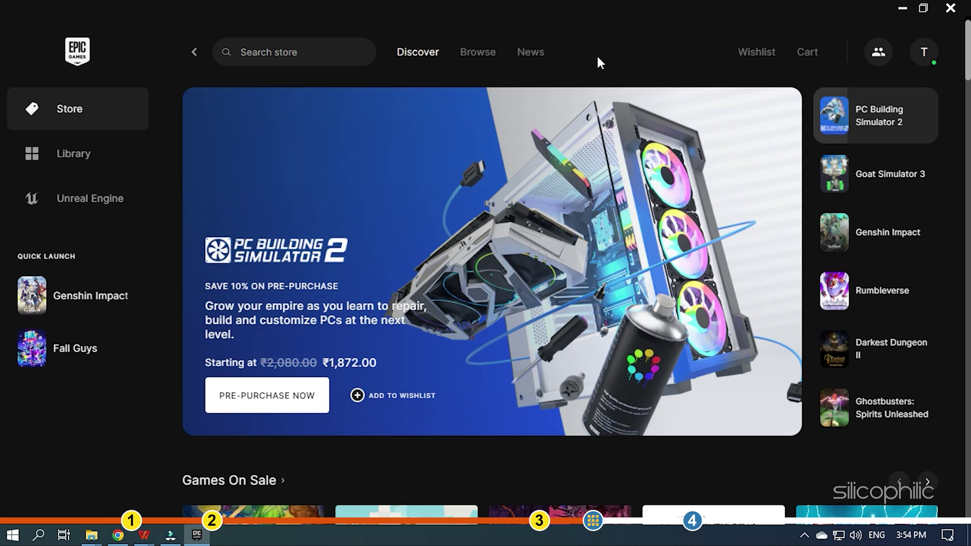
click(96, 152)
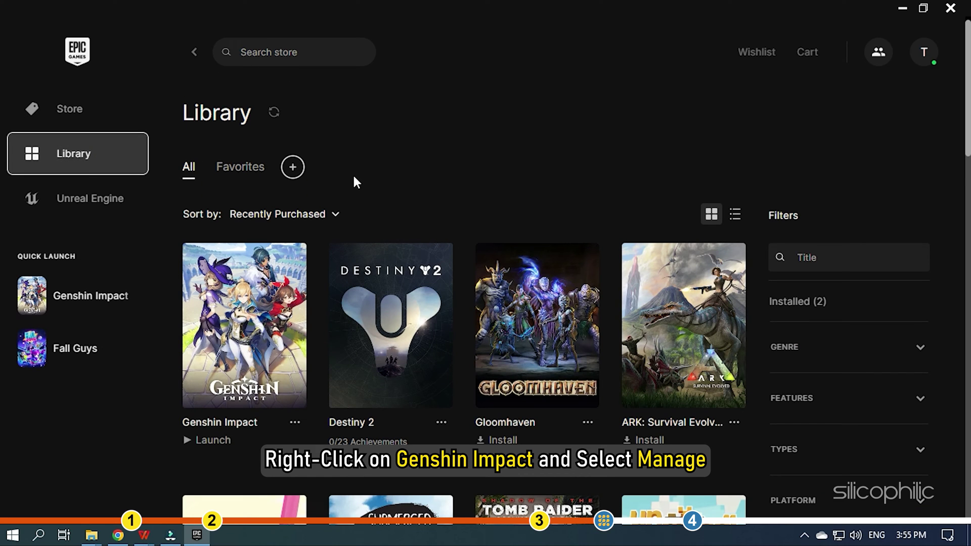
right_click(253, 357)
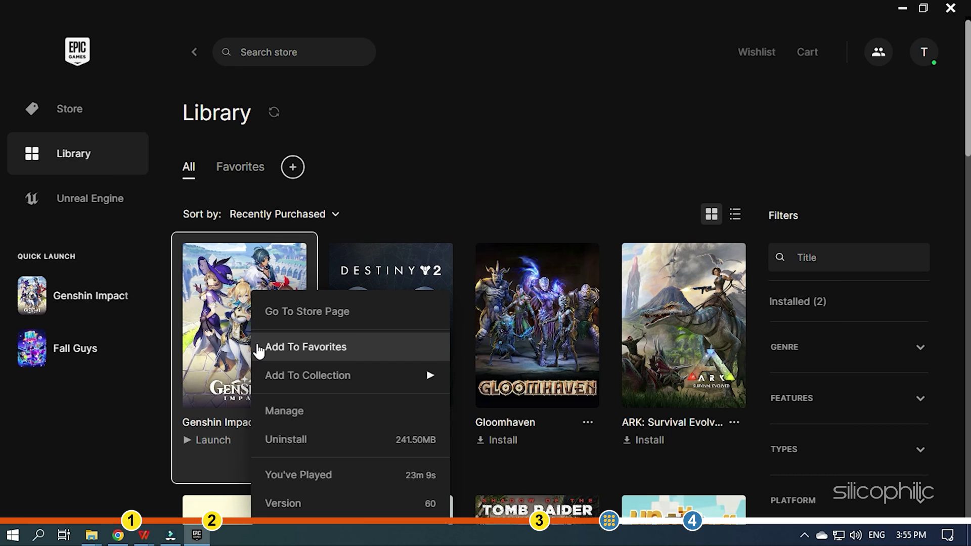
click(307, 418)
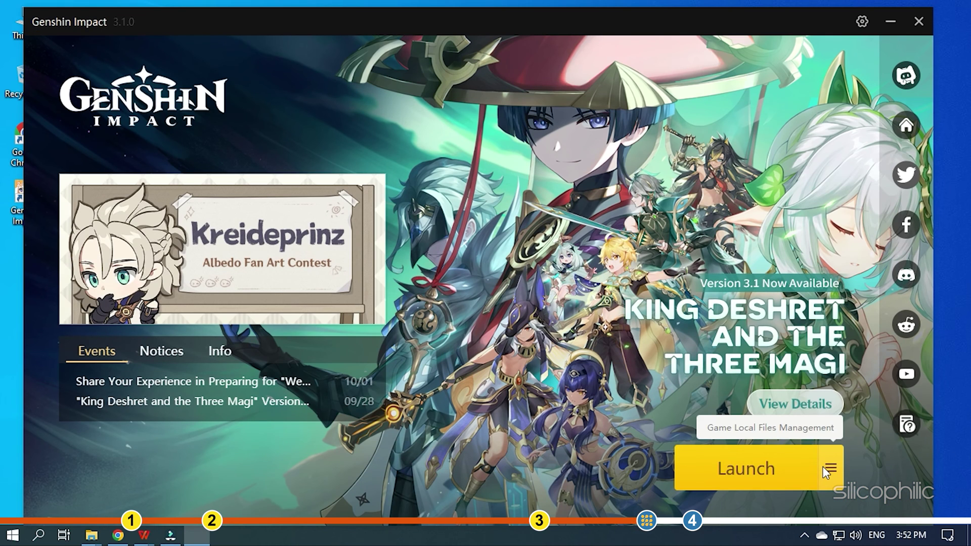
Step: In the Genshin Impact launcher, start Repair Now and confirm the scan of the installed game files
click(824, 466)
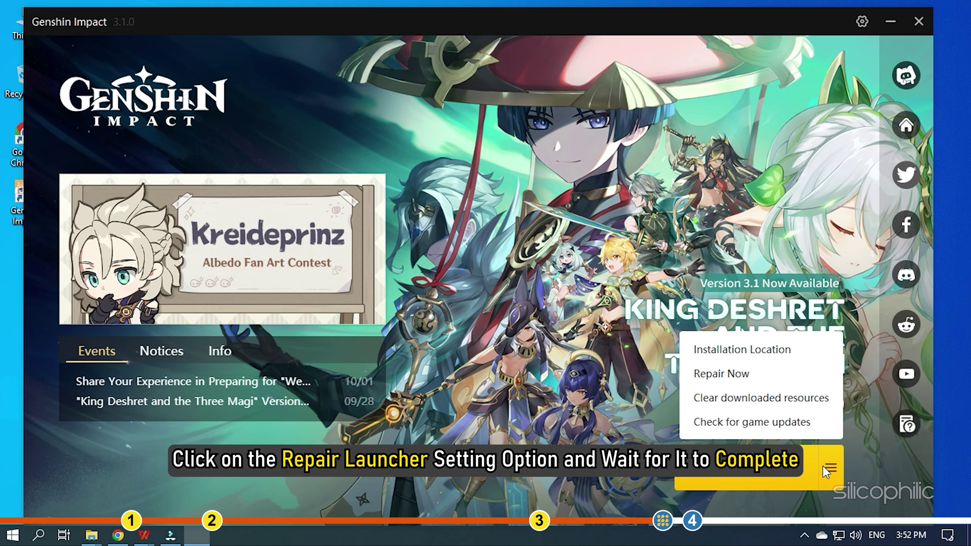
click(789, 376)
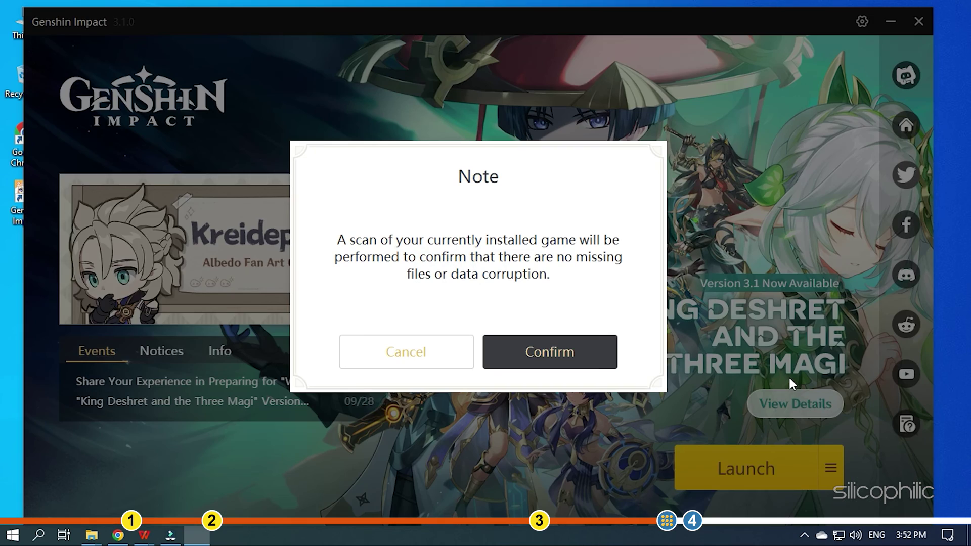
click(592, 365)
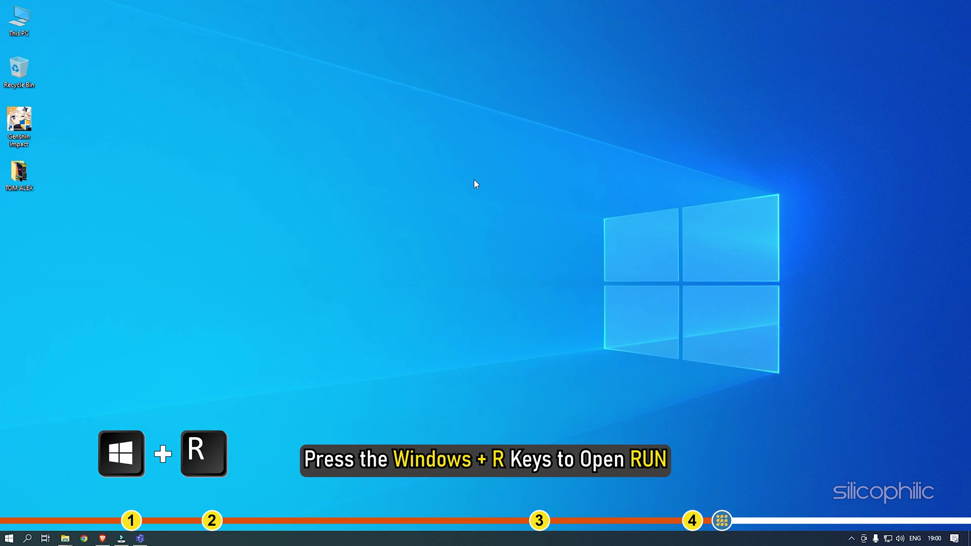
Step: Open Programs and Features by running appwiz.cpl
key(super+r)
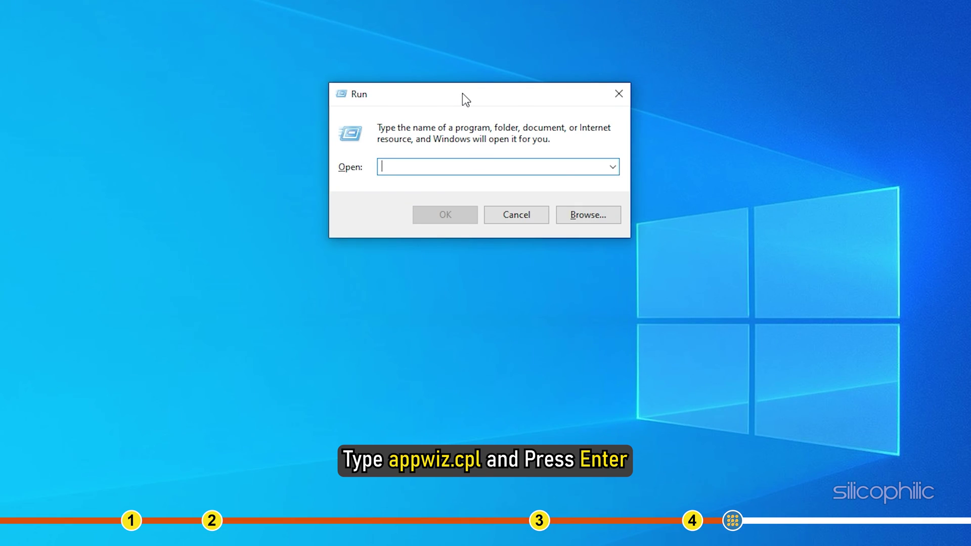
text(appwiz.)
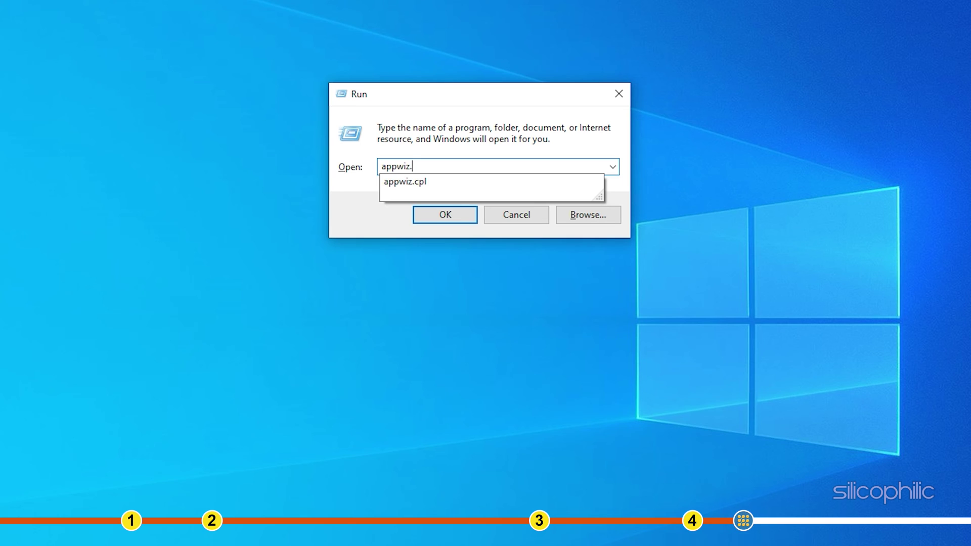
text(cpl)
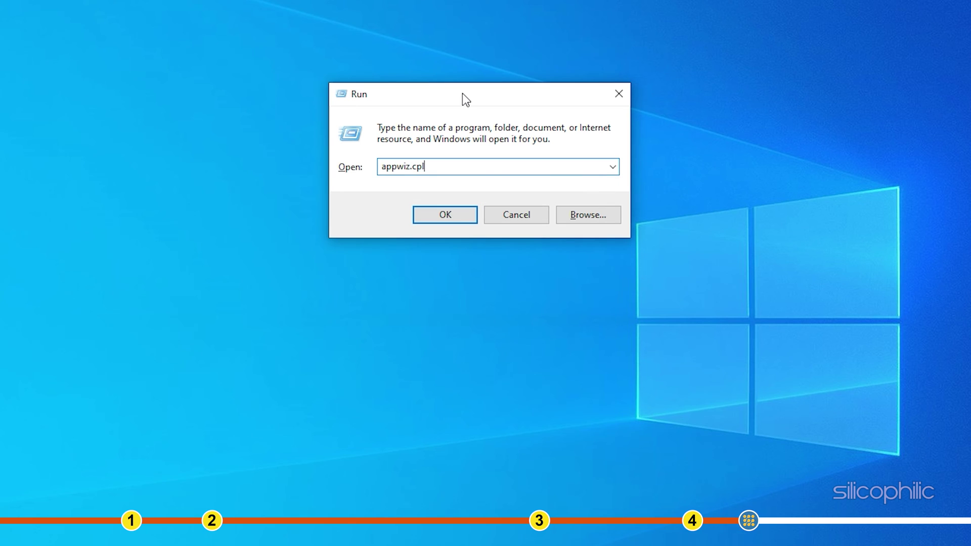
key(Return)
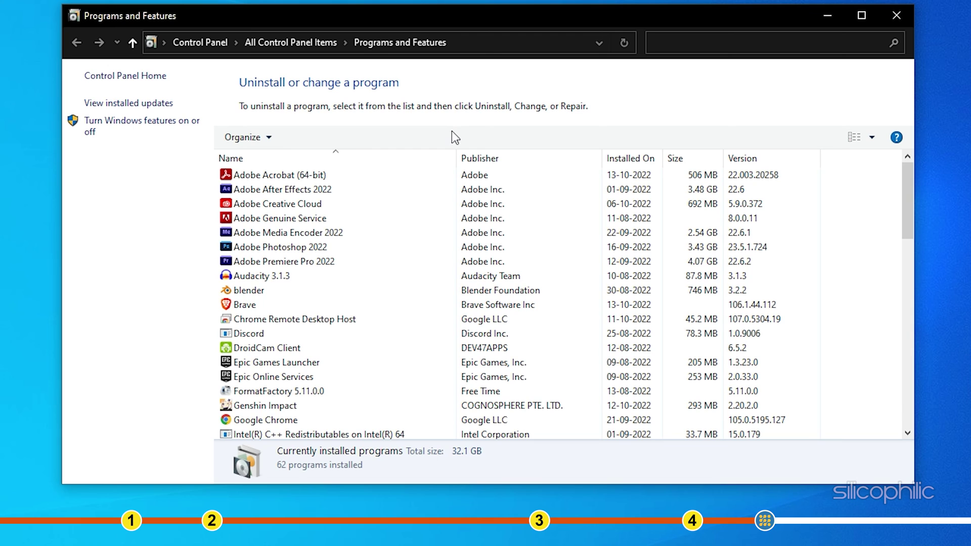
Step: Uninstall Genshin Impact from the installed programs, agreeing to close the running client
scroll(409, 275, down, 3)
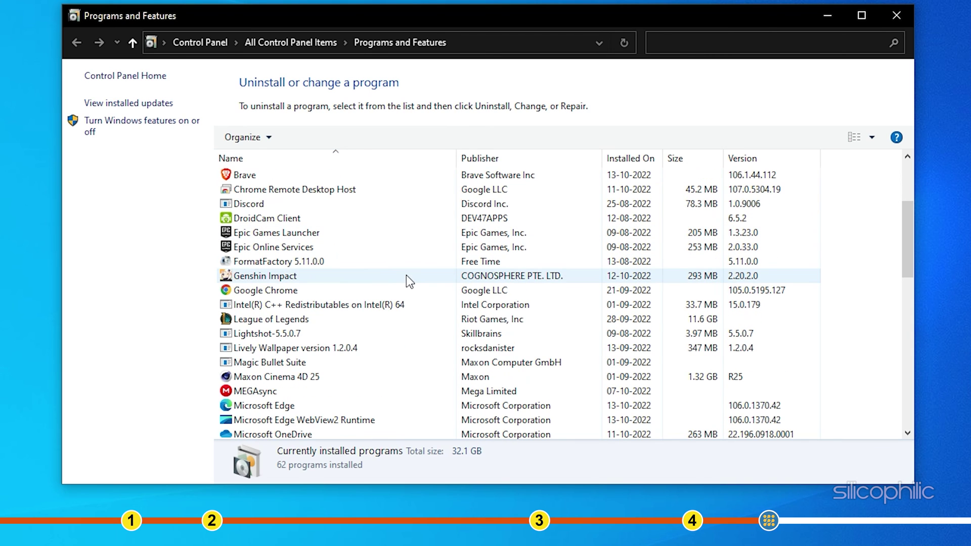
click(298, 278)
right_click(299, 278)
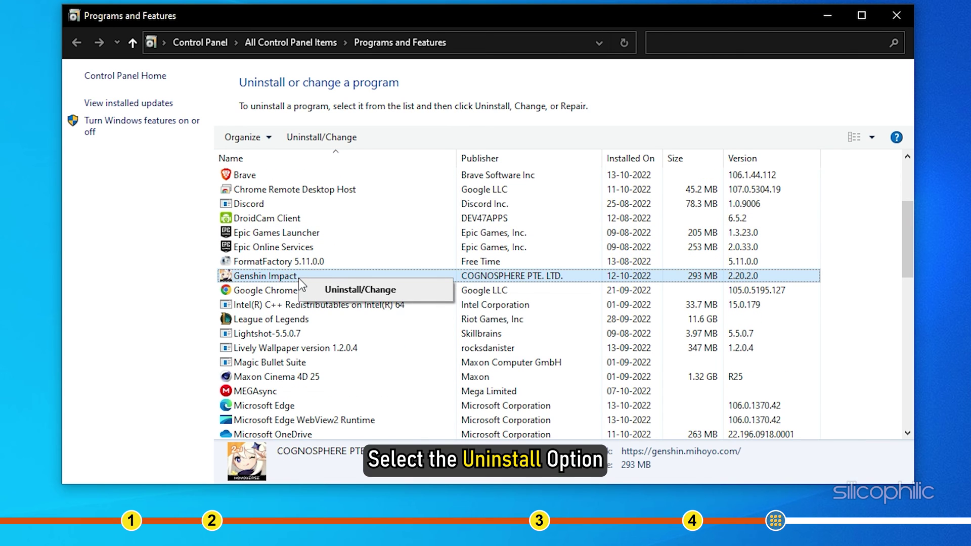
click(399, 293)
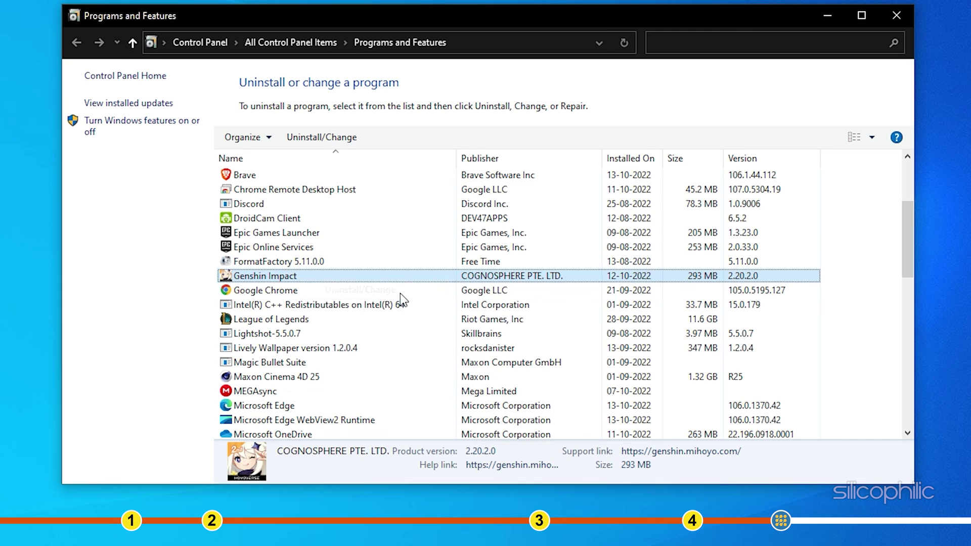
click(433, 358)
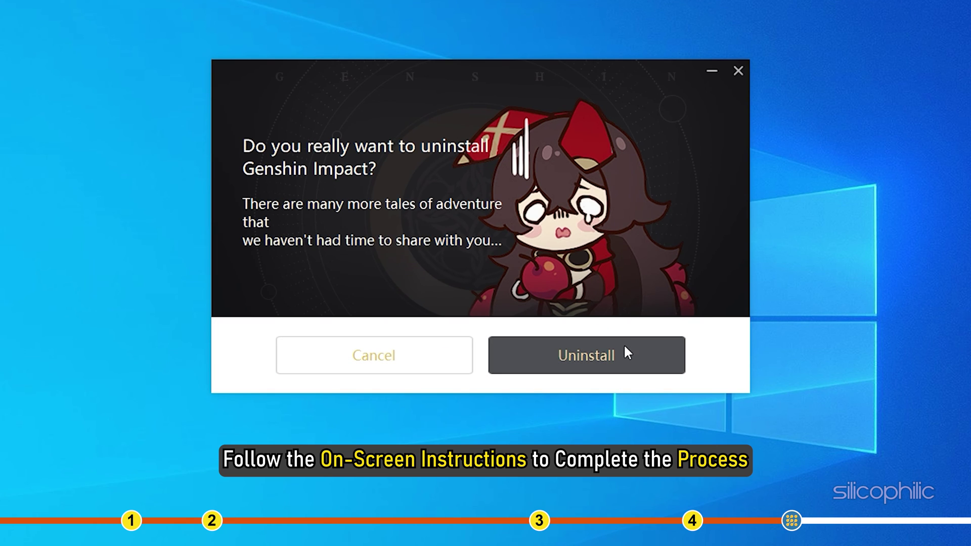
click(625, 356)
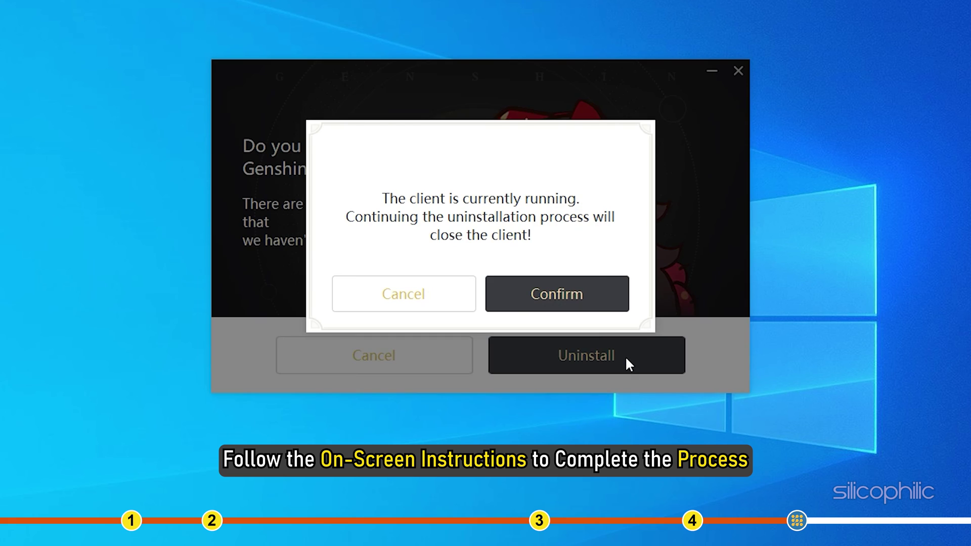
click(586, 290)
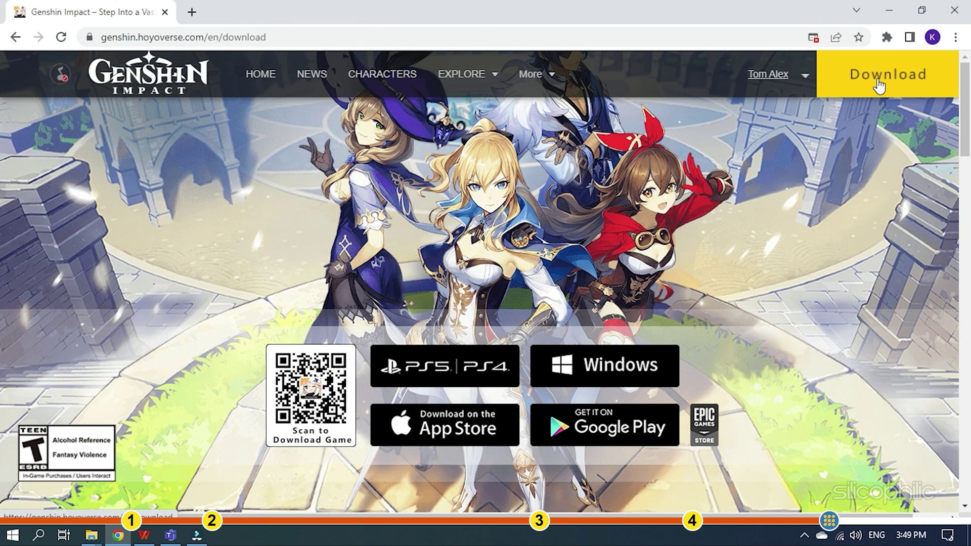
Step: Download the Windows version from the Genshin Impact website, and switch to the Epic Games Launcher to install the game in D:\games
click(570, 374)
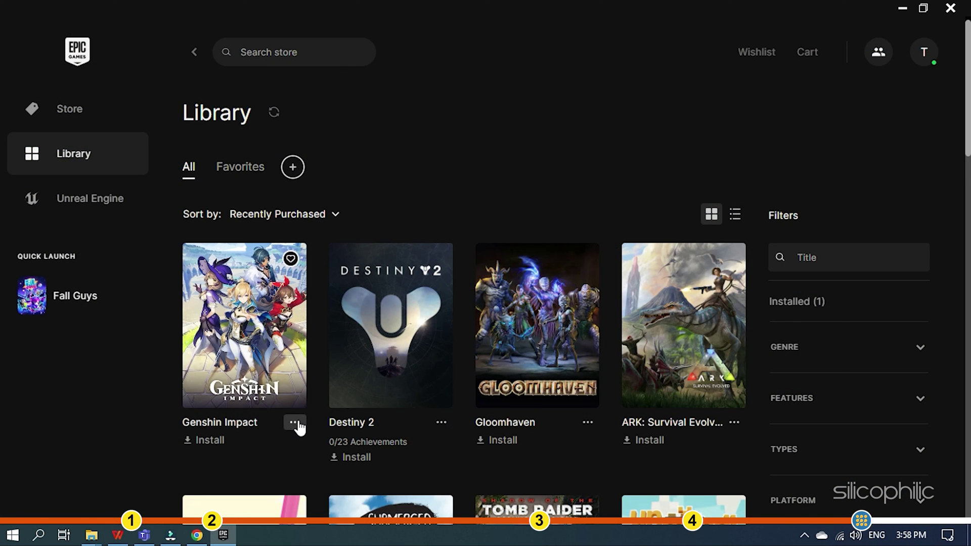
click(271, 374)
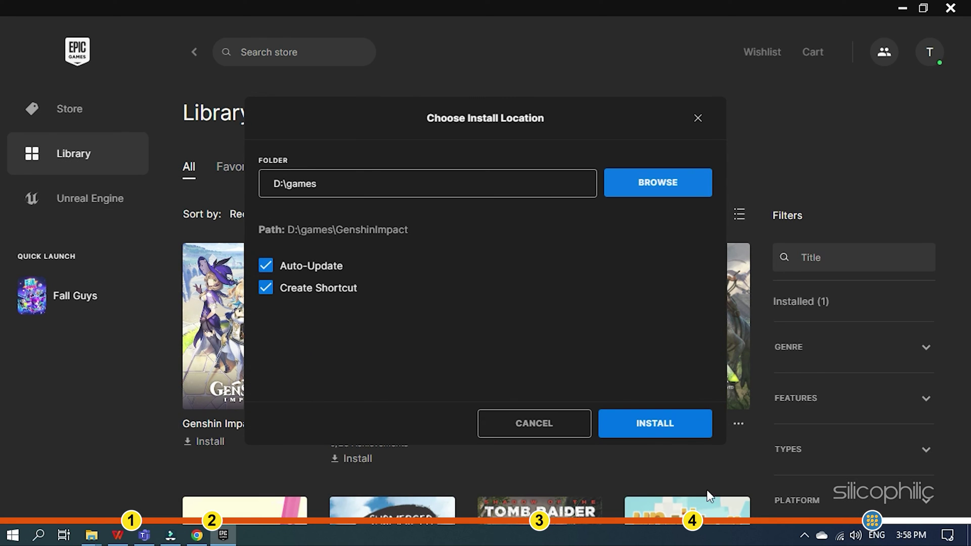
click(675, 440)
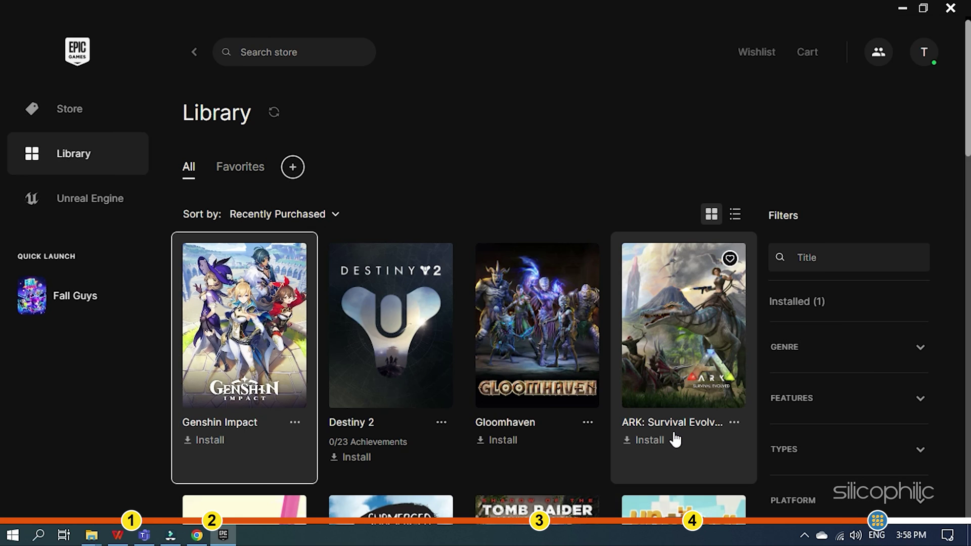